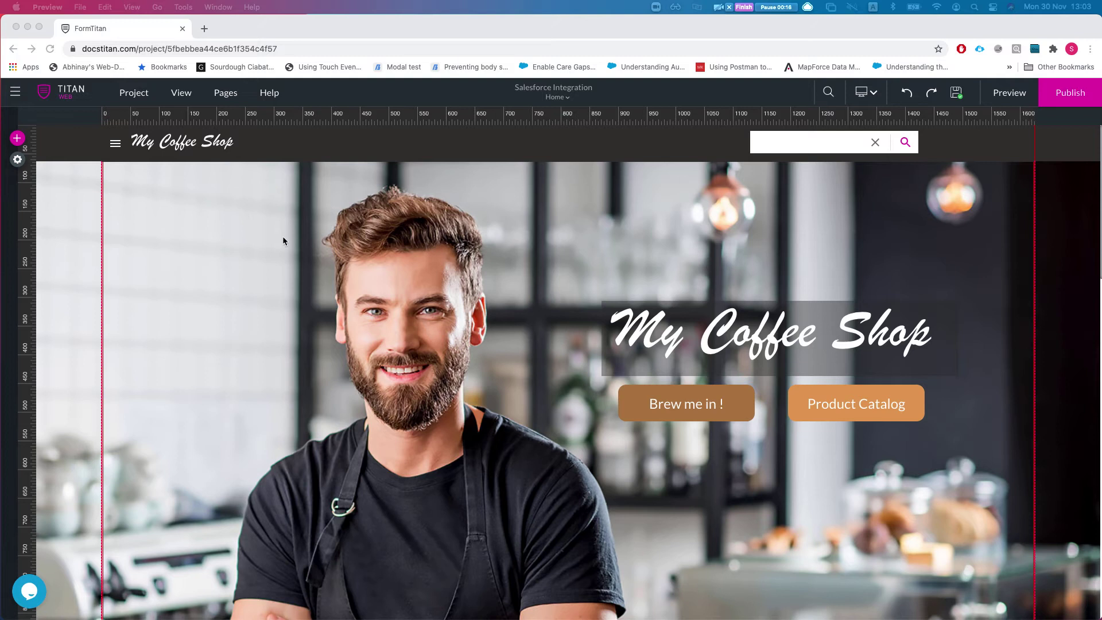
# - Open the Custom Fonts configuration under Project settings' Tools section
pyautogui.click(17, 159)
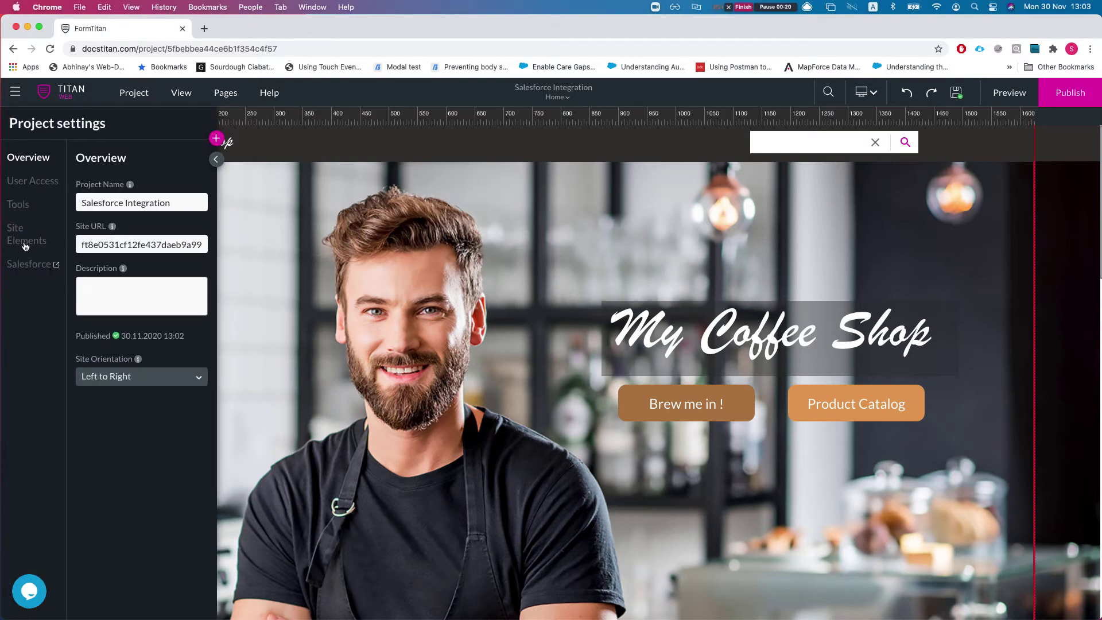
pyautogui.click(22, 208)
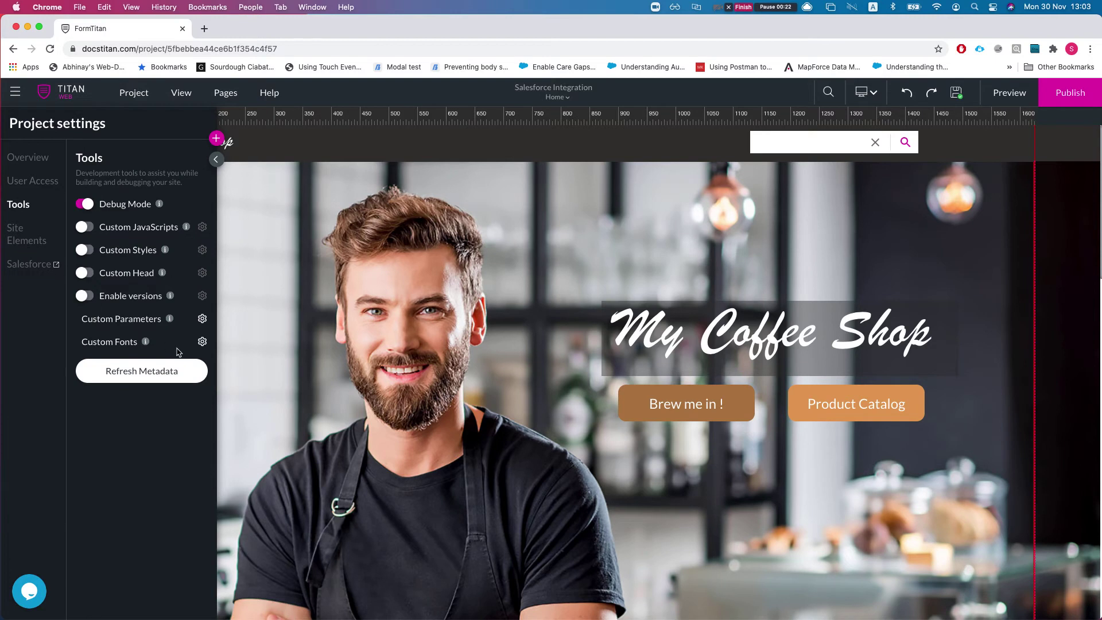
pyautogui.click(201, 342)
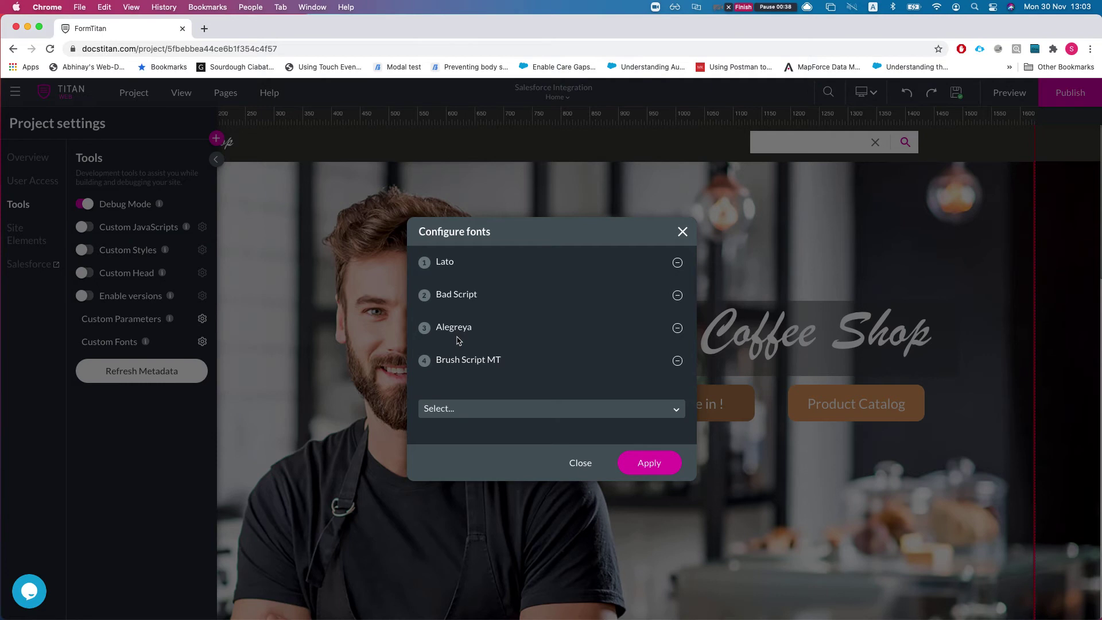
# - Browse the Select font list and close it without adding a font
pyautogui.click(456, 412)
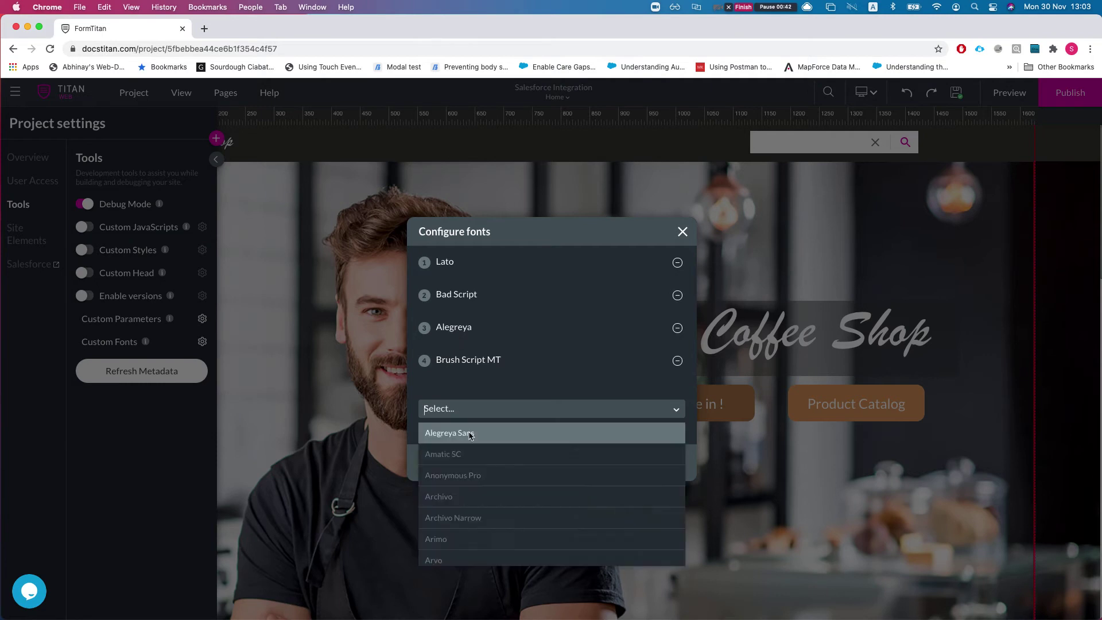
pyautogui.scroll(-3, 451, 468)
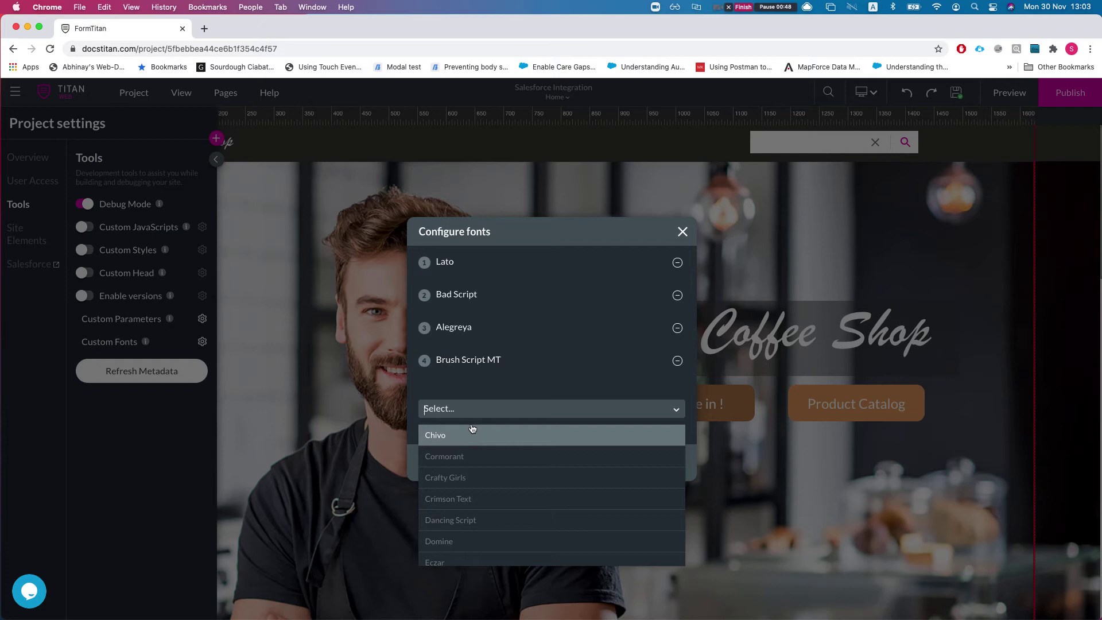
pyautogui.click(485, 395)
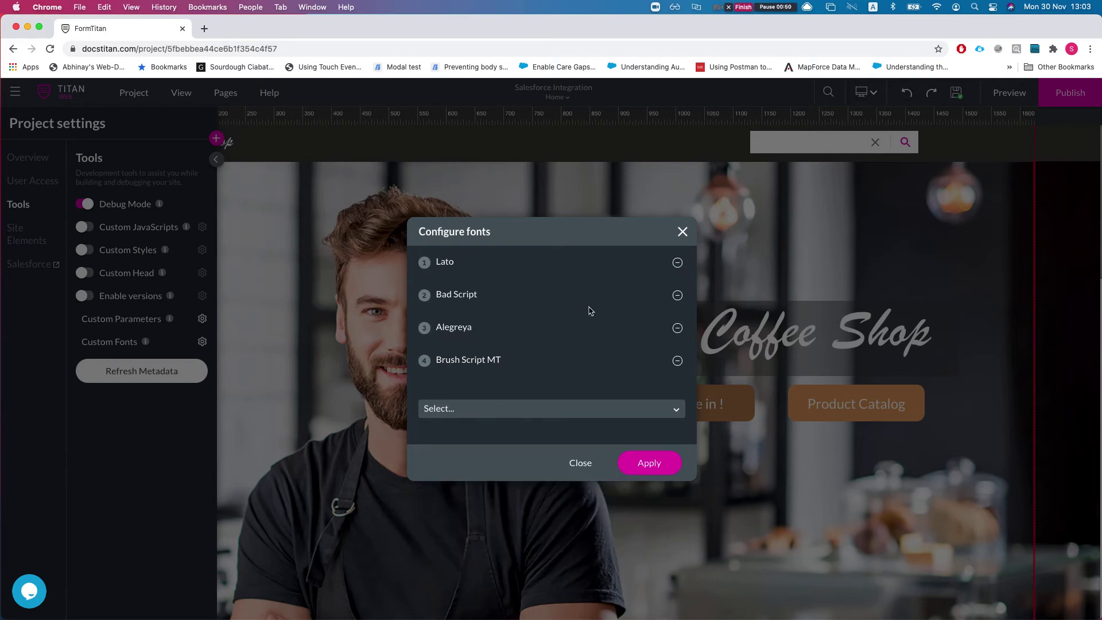
# - Close the fonts dialog and place a primary button on the hero image
pyautogui.click(684, 233)
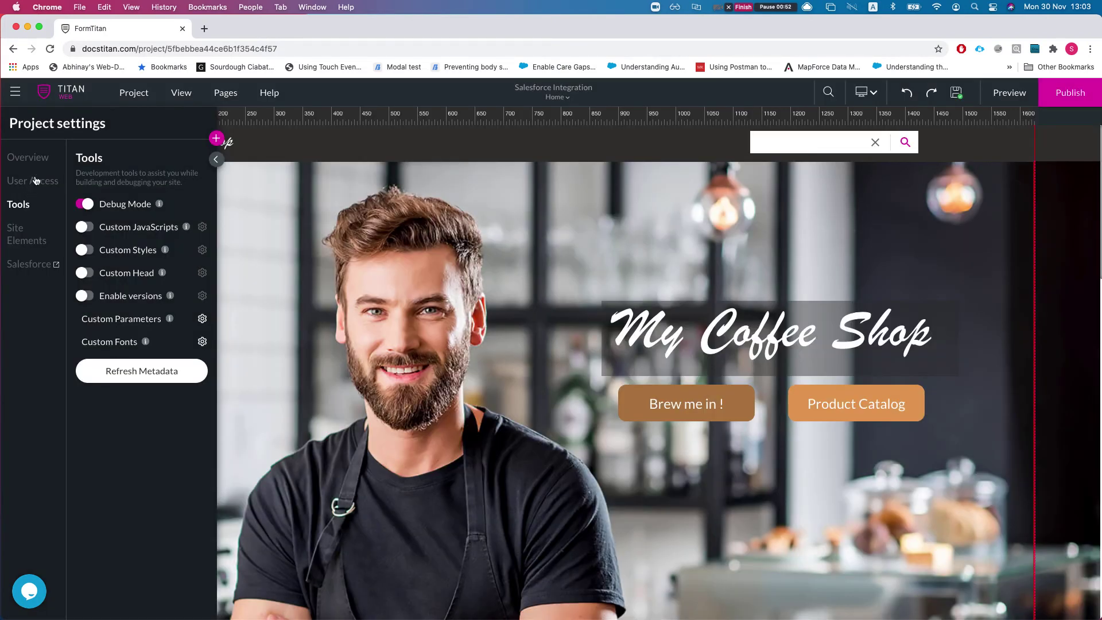
pyautogui.click(215, 139)
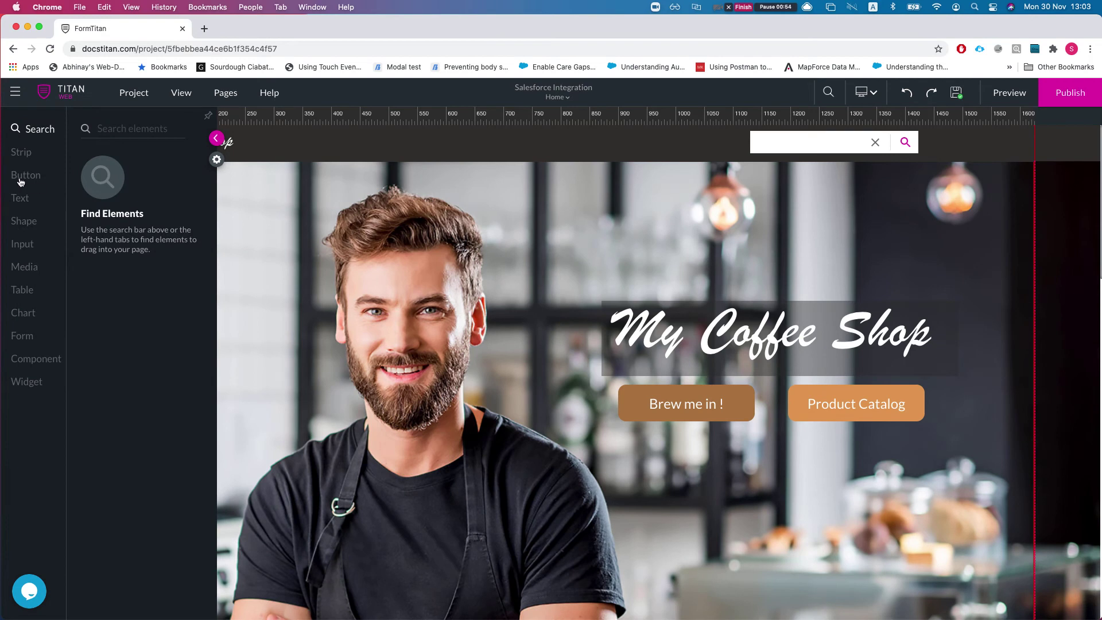
pyautogui.click(26, 175)
pyautogui.moveTo(119, 158); pyautogui.dragTo(376, 394)
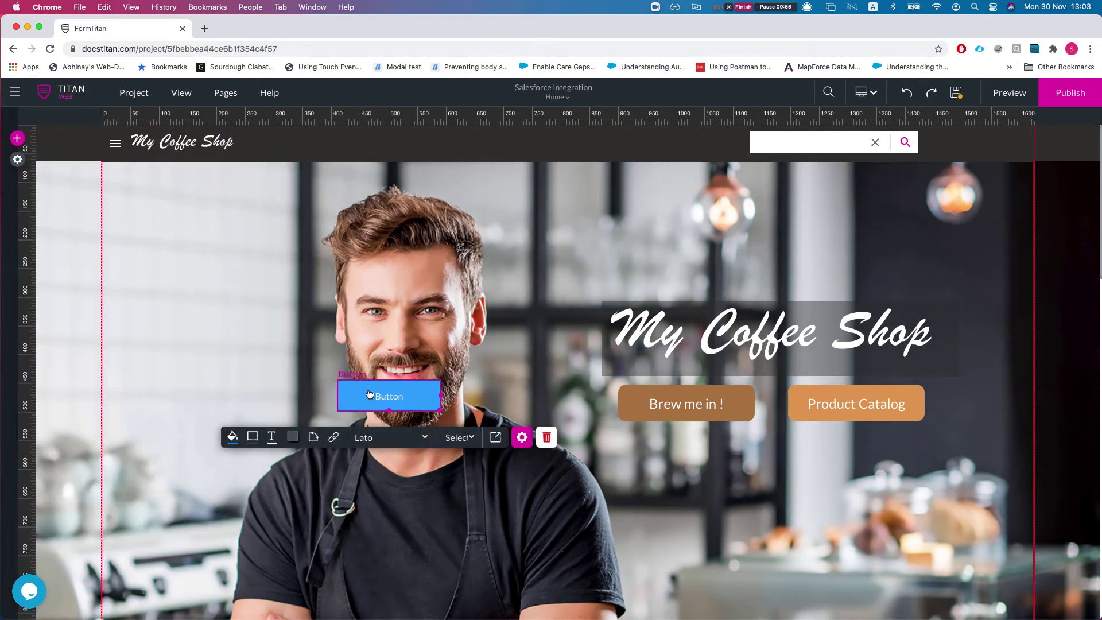
# - Set the button's font to Sacramento, then change it to Felipa
pyautogui.click(391, 438)
pyautogui.scroll(-10, 367, 550)
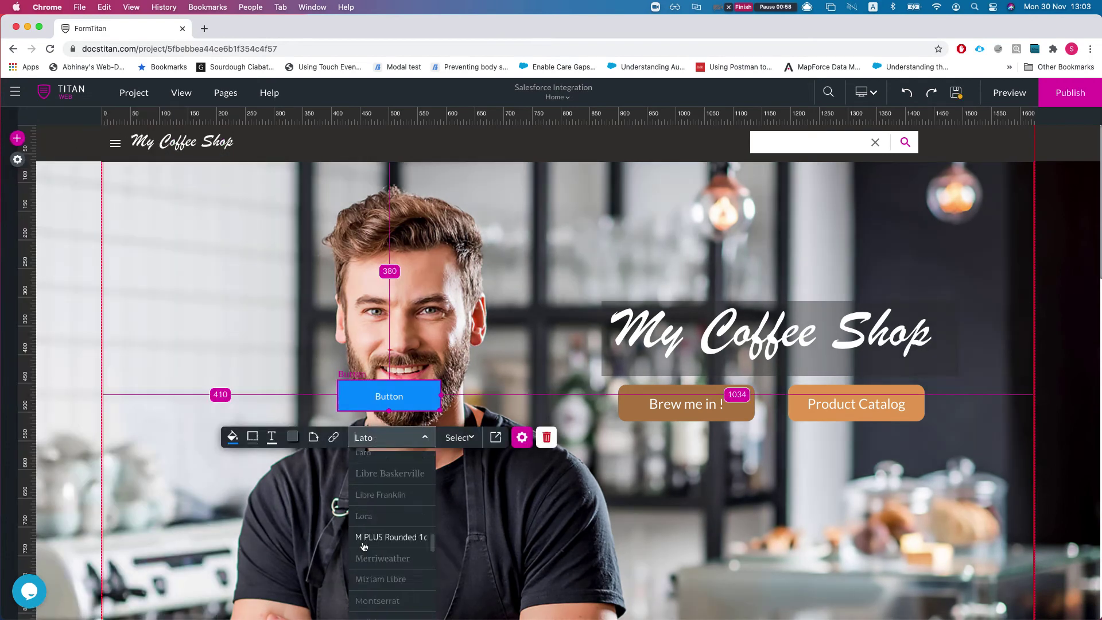
pyautogui.click(371, 550)
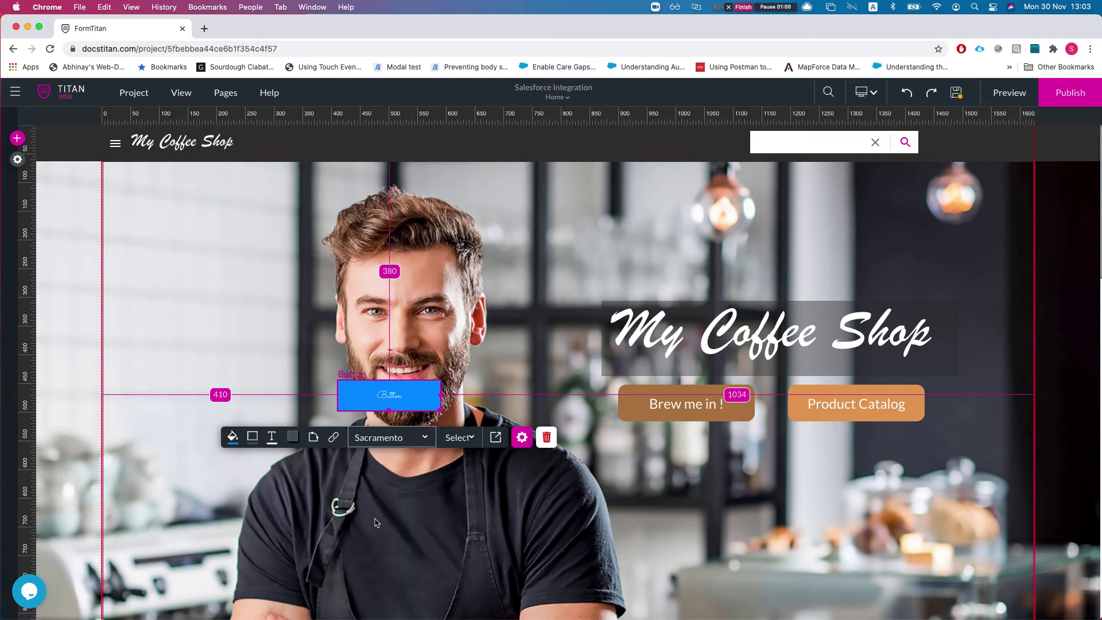
pyautogui.click(390, 442)
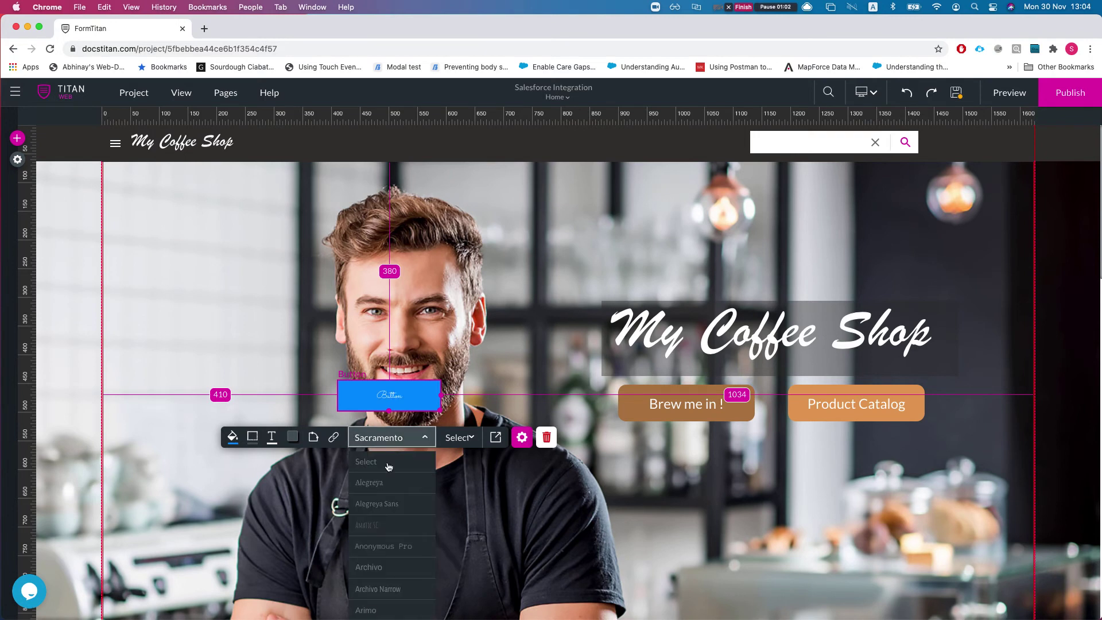
pyautogui.scroll(-6, 372, 560)
pyautogui.click(369, 560)
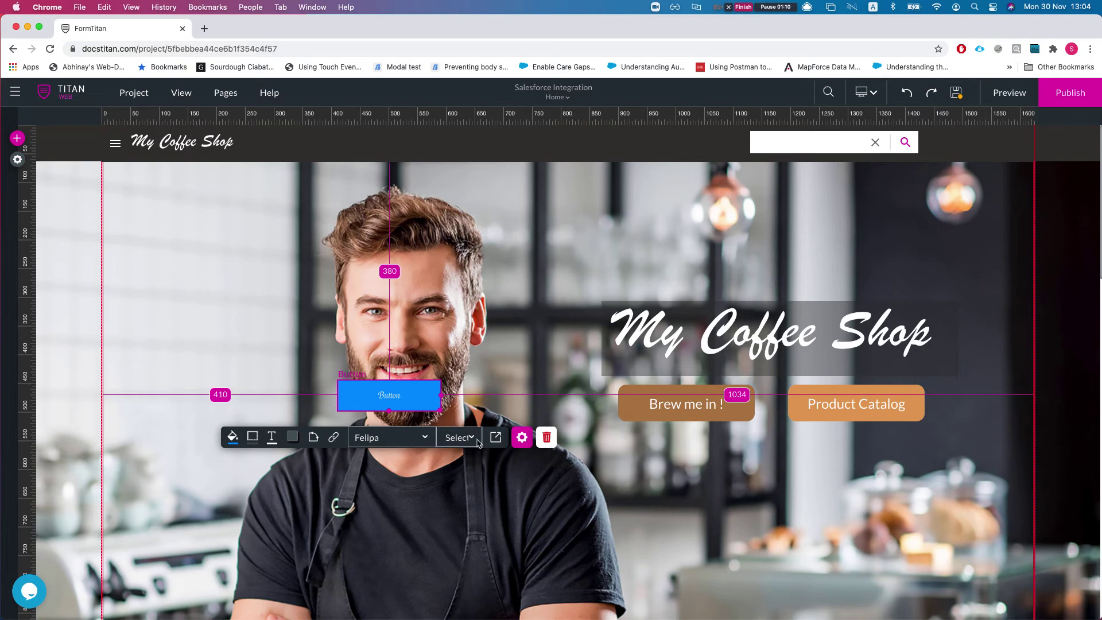
# - Set the button text size to 70, move it up-left, and widen it to fit
pyautogui.click(459, 437)
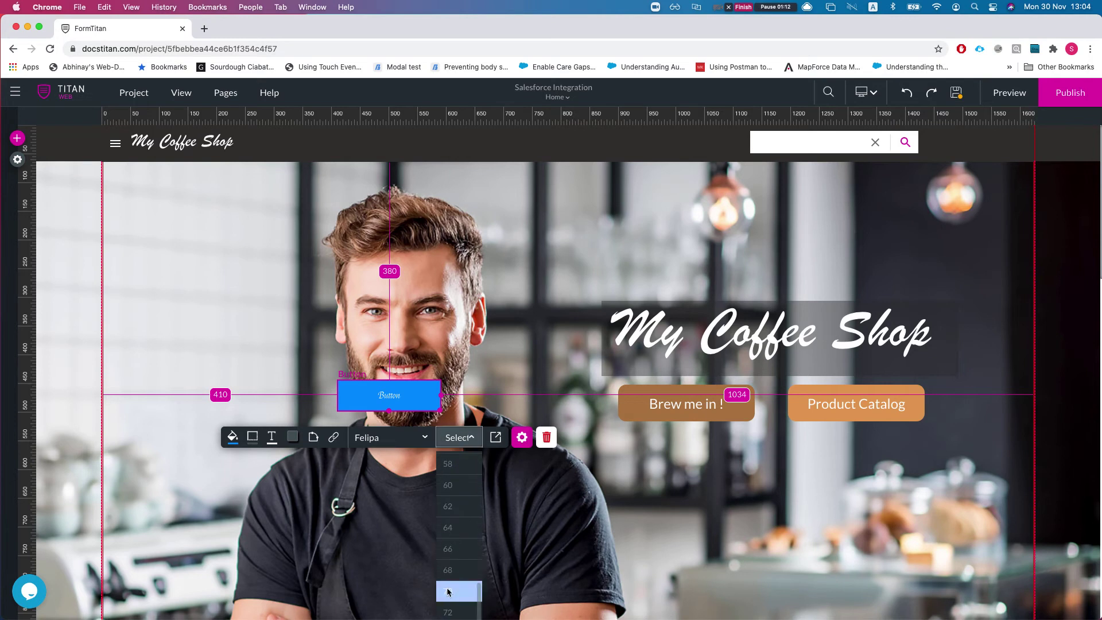
pyautogui.click(462, 591)
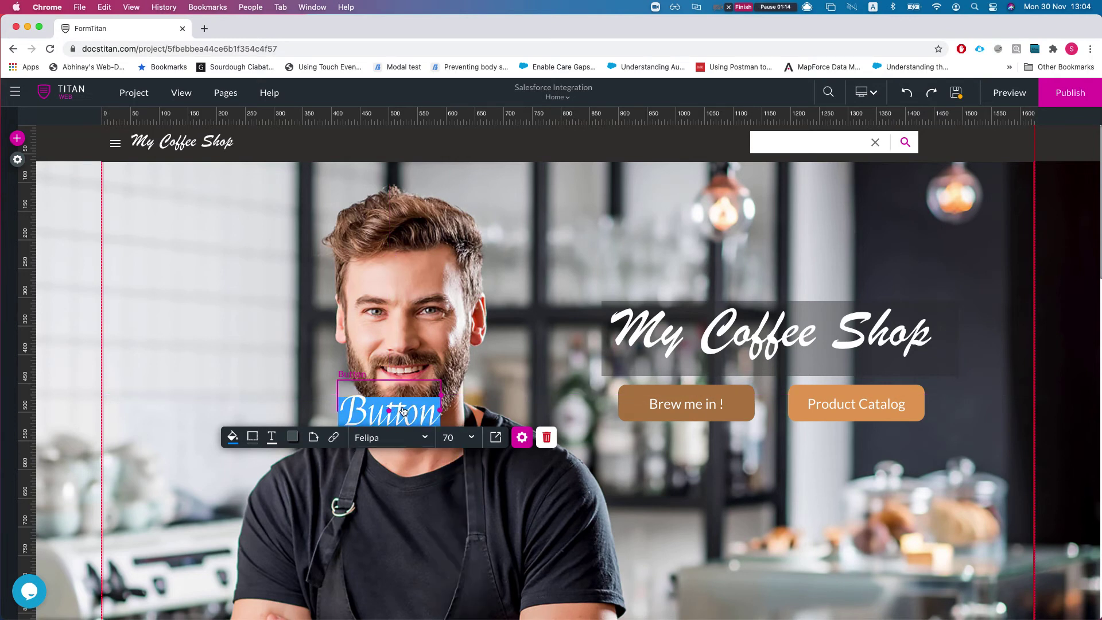
pyautogui.moveTo(433, 419); pyautogui.dragTo(388, 370)
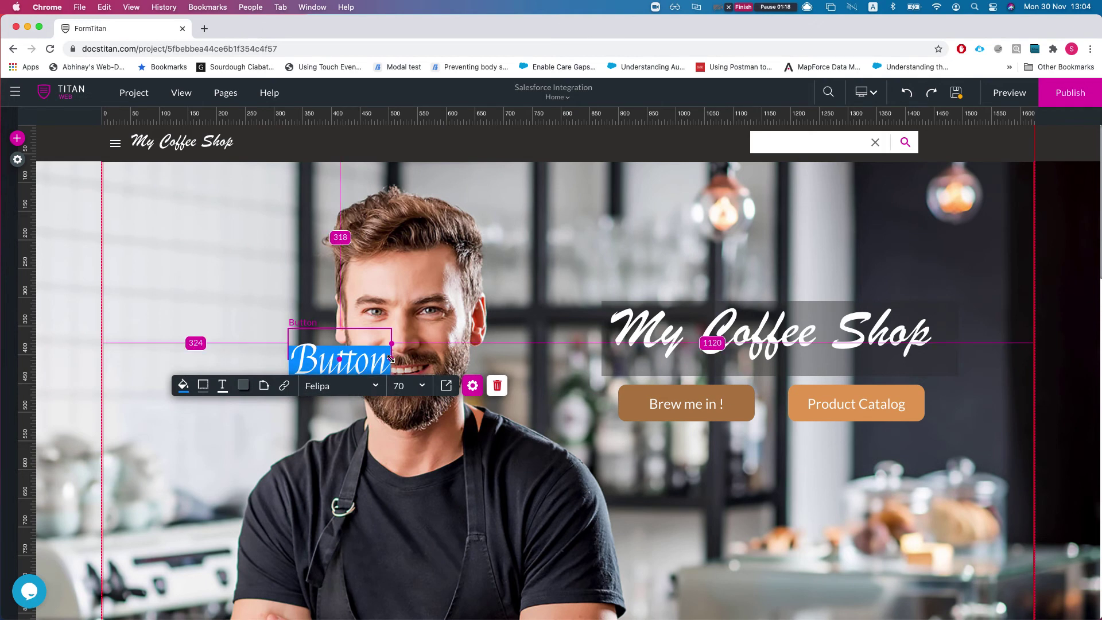
pyautogui.moveTo(394, 360); pyautogui.dragTo(465, 396)
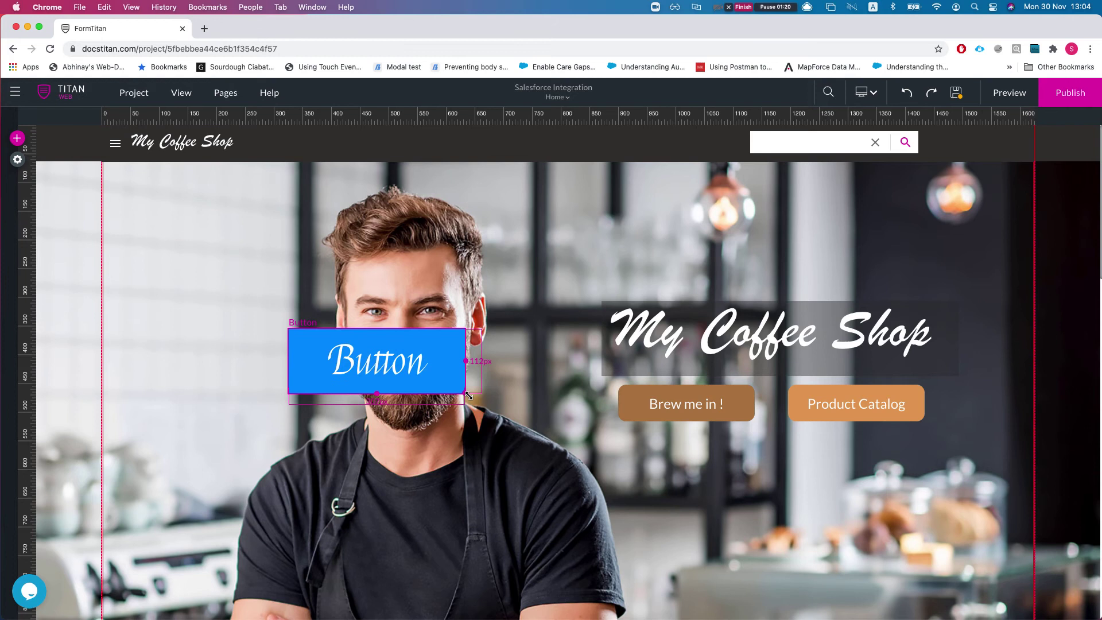
# - Deselect the button and open the Custom Fonts configuration from Project settings Tools
pyautogui.click(227, 276)
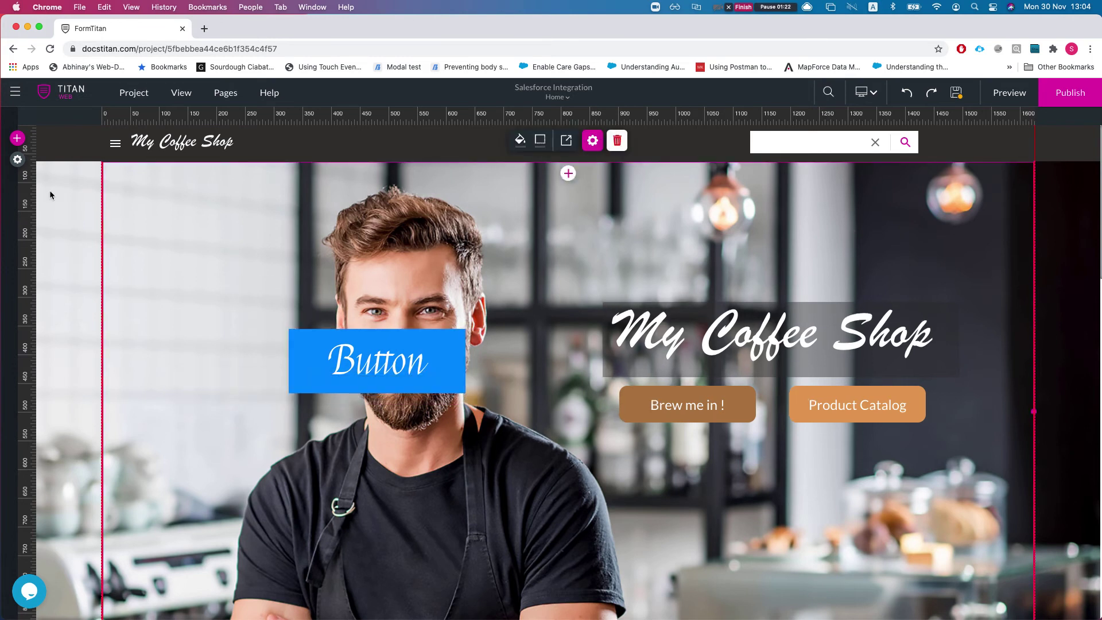
pyautogui.click(18, 159)
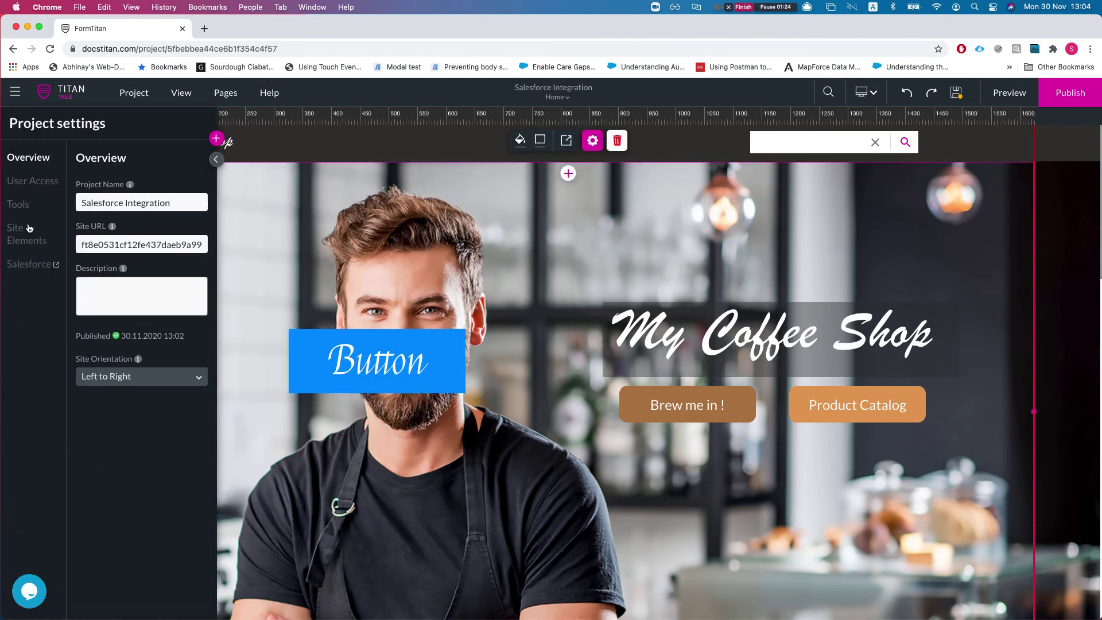
pyautogui.click(24, 208)
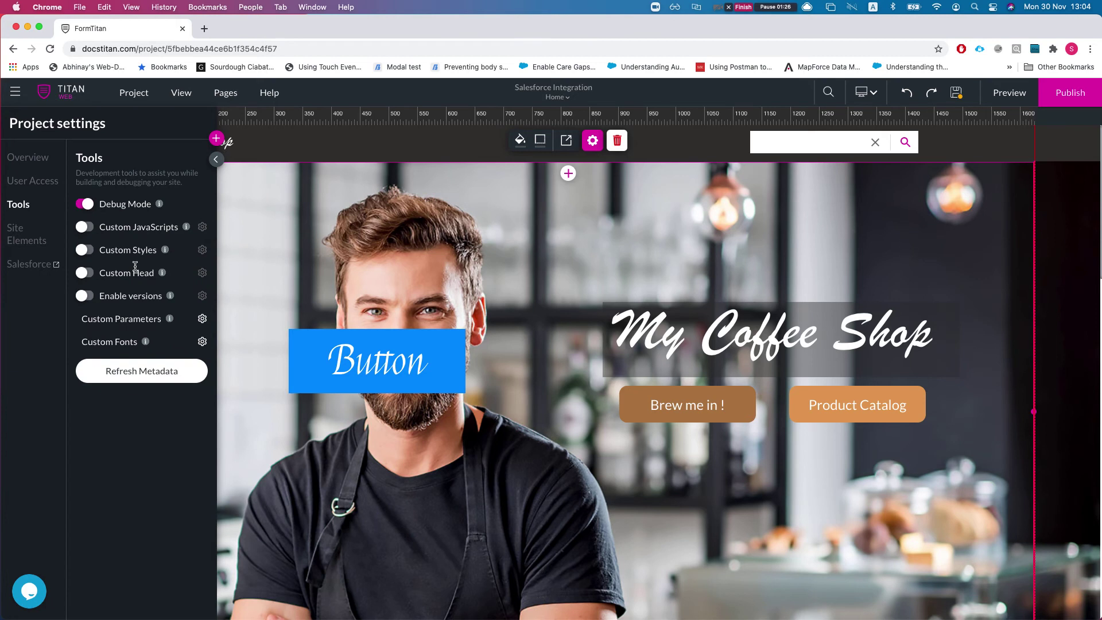
pyautogui.click(201, 343)
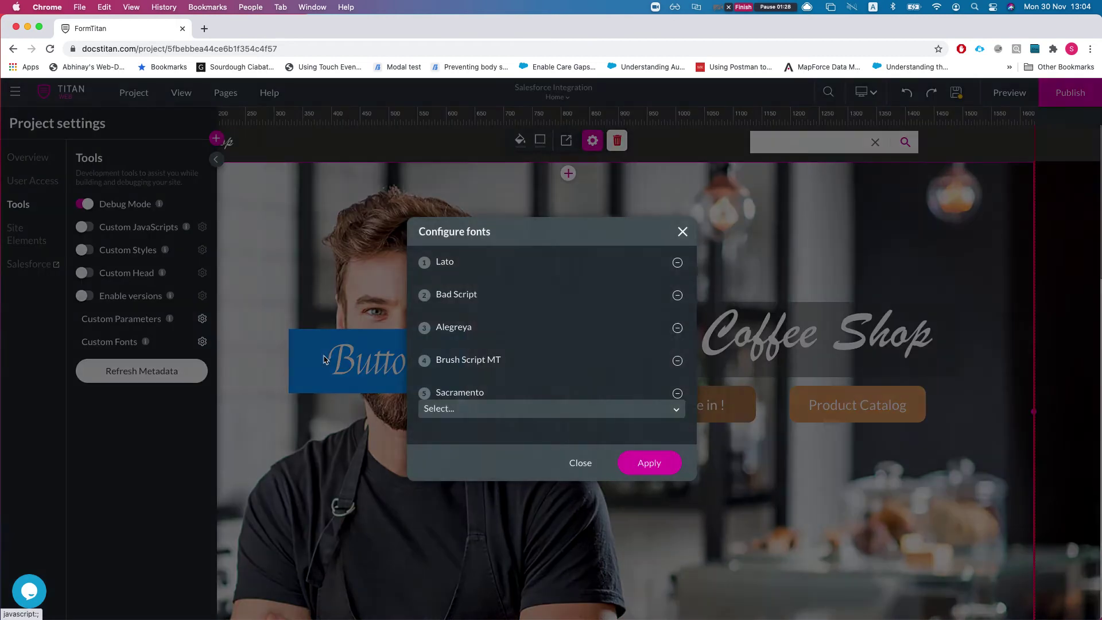
# - Delete Sacramento from the custom fonts list and apply the change
pyautogui.scroll(-2, 430, 377)
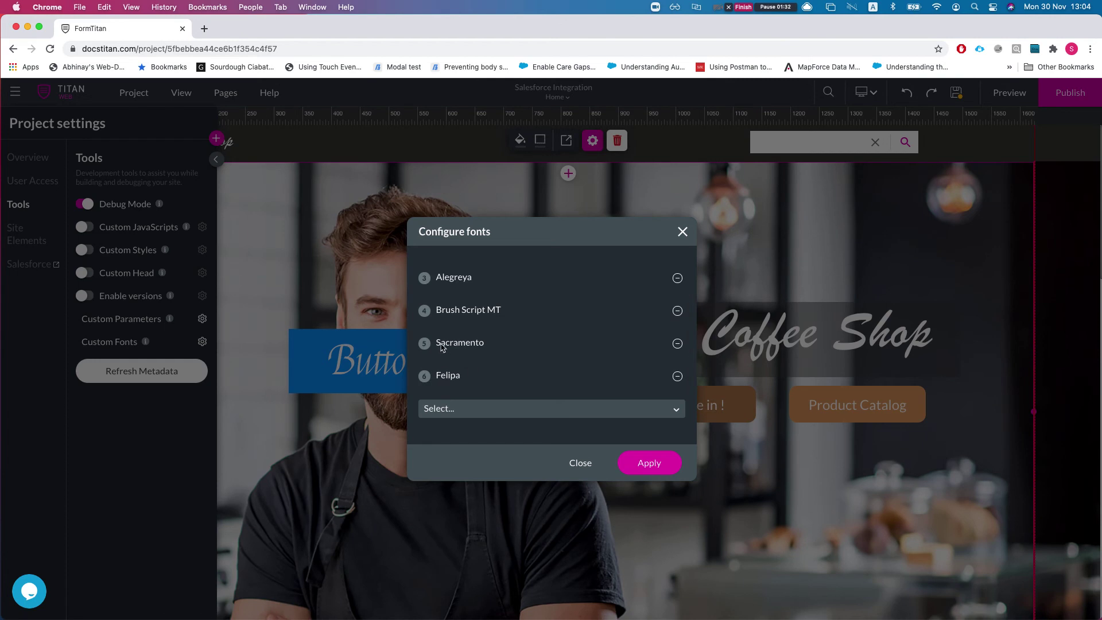
pyautogui.moveTo(434, 345); pyautogui.dragTo(488, 347)
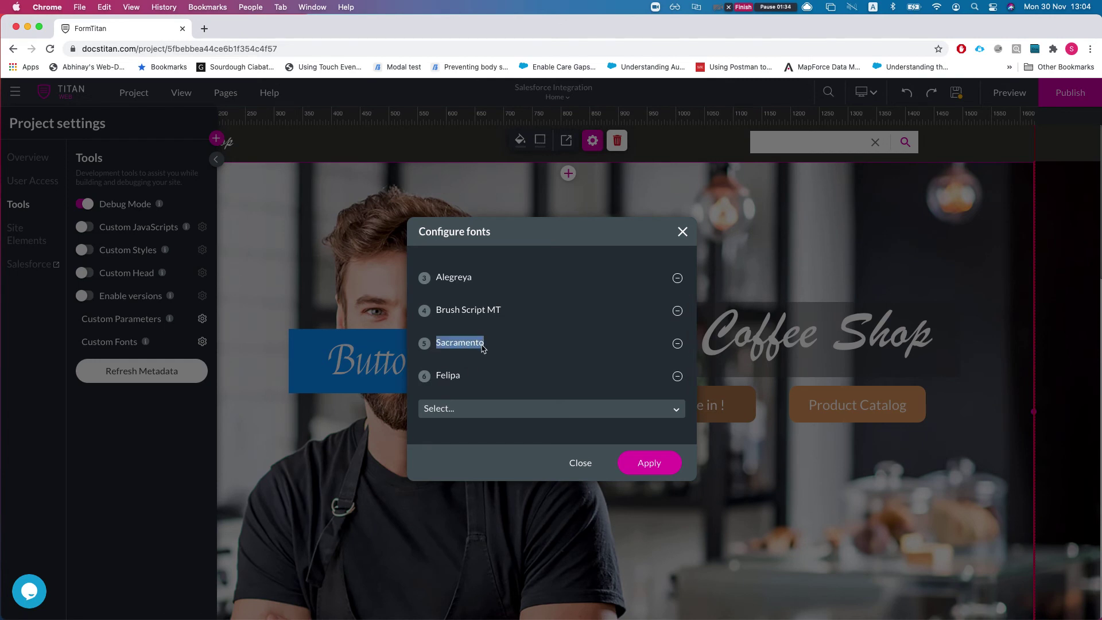
pyautogui.click(570, 356)
pyautogui.click(677, 344)
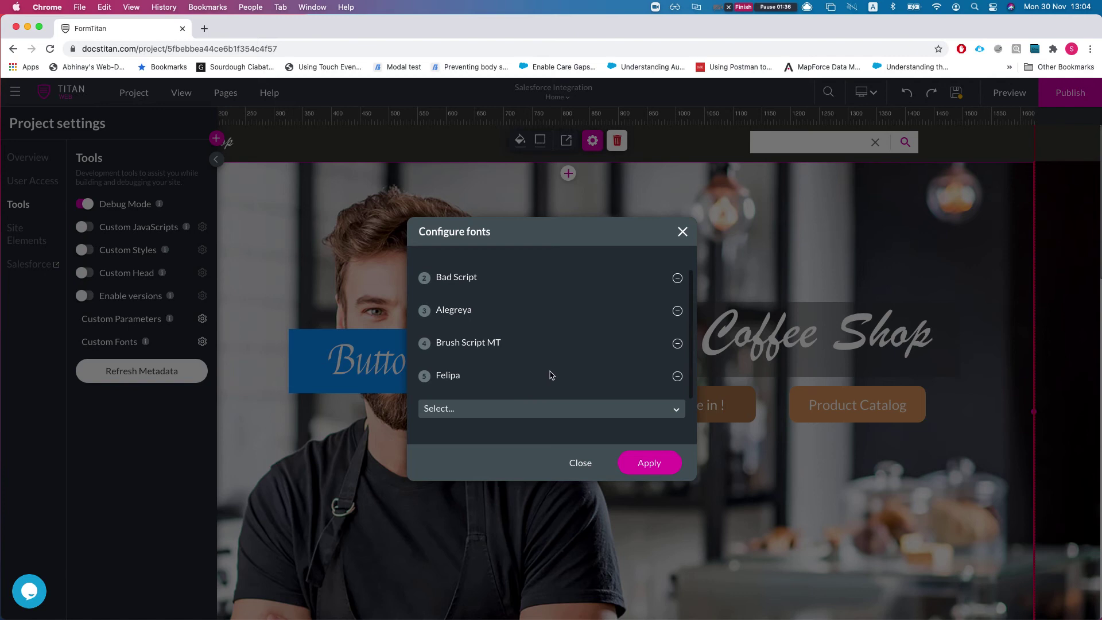
# - Apply the font list, publish the site, view it live, then return to the editor
pyautogui.click(653, 462)
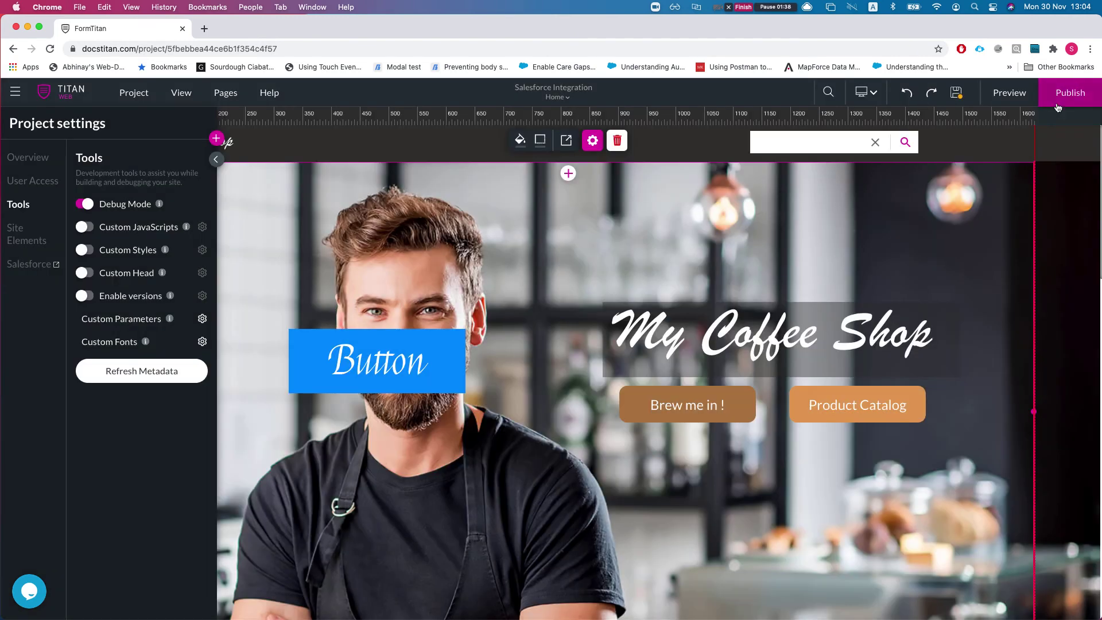
pyautogui.click(1056, 109)
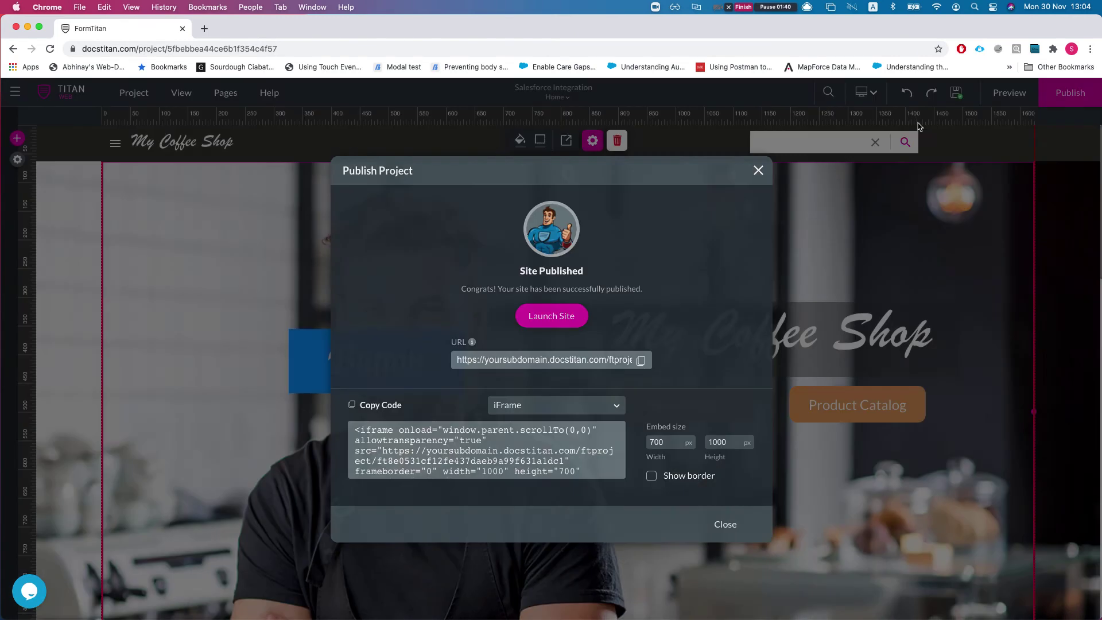
pyautogui.click(561, 316)
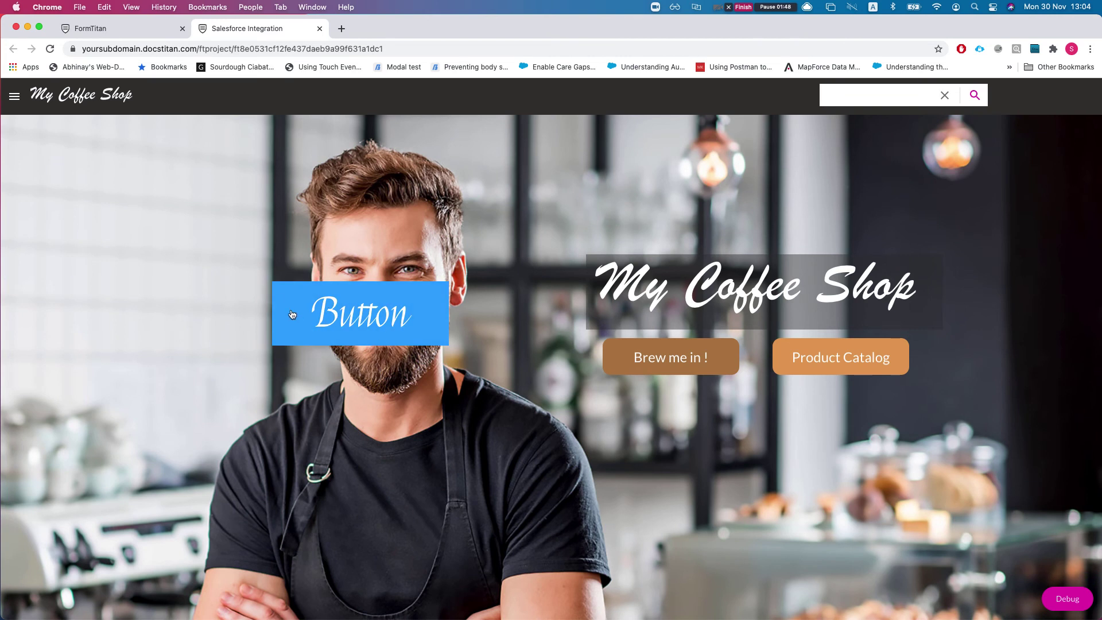
pyautogui.click(128, 26)
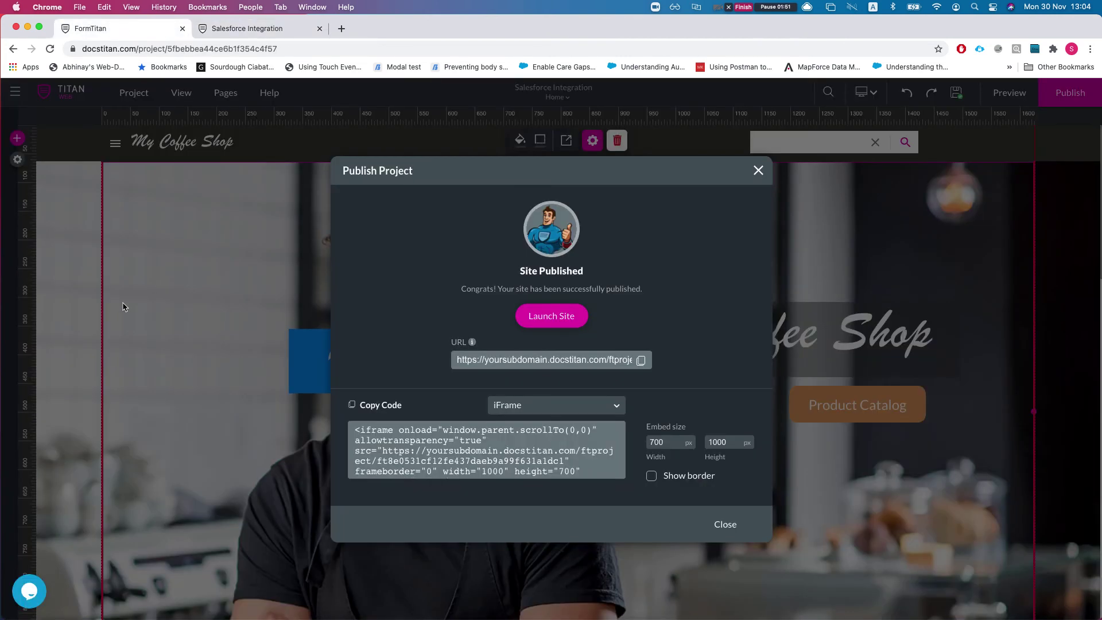
pyautogui.click(755, 175)
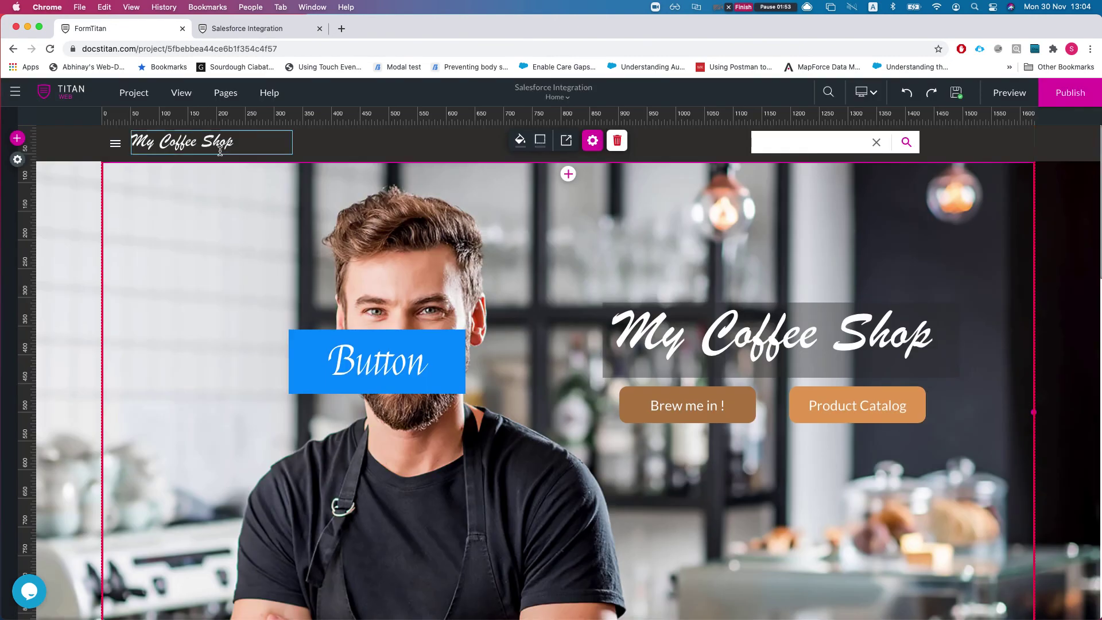
# - Delete Felipa from the Custom Fonts list in Project settings Tools and apply
pyautogui.click(17, 159)
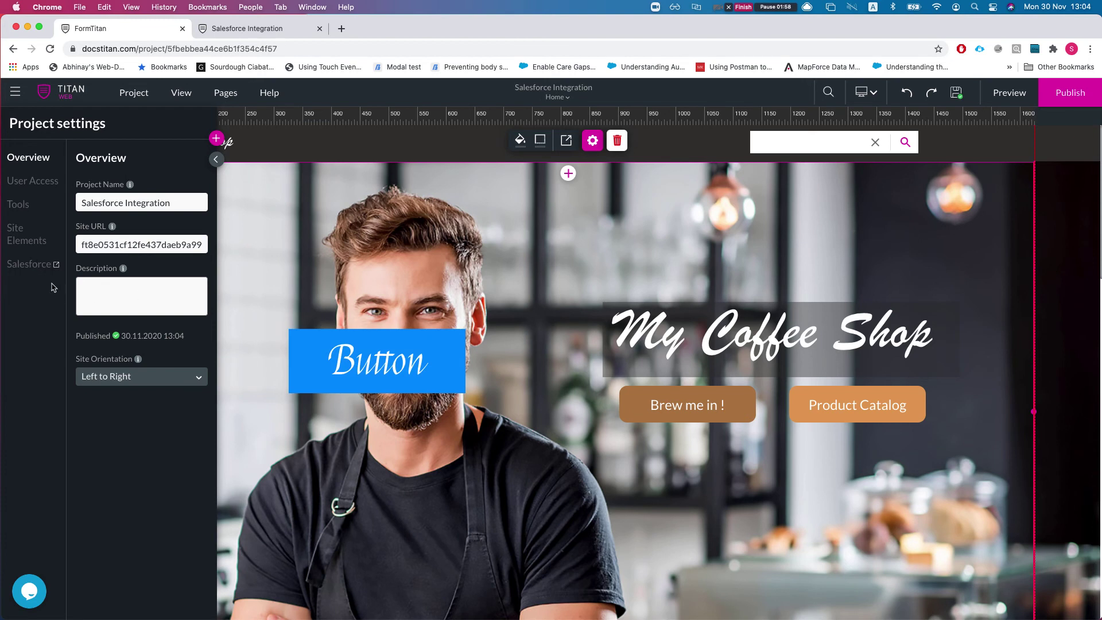
pyautogui.click(27, 210)
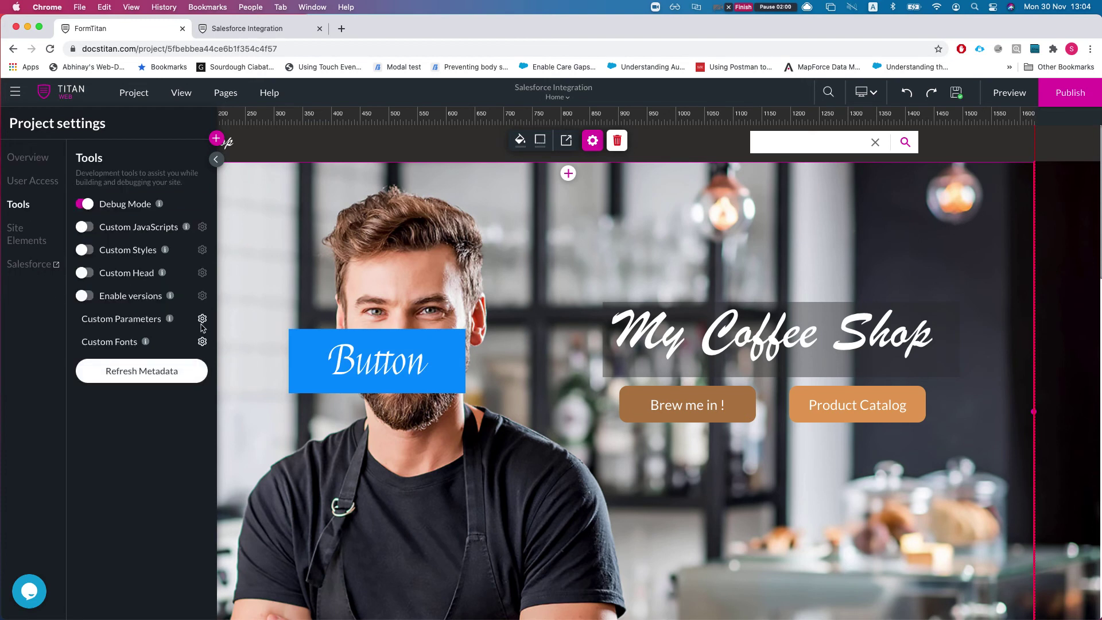
pyautogui.click(202, 342)
pyautogui.scroll(-2, 531, 388)
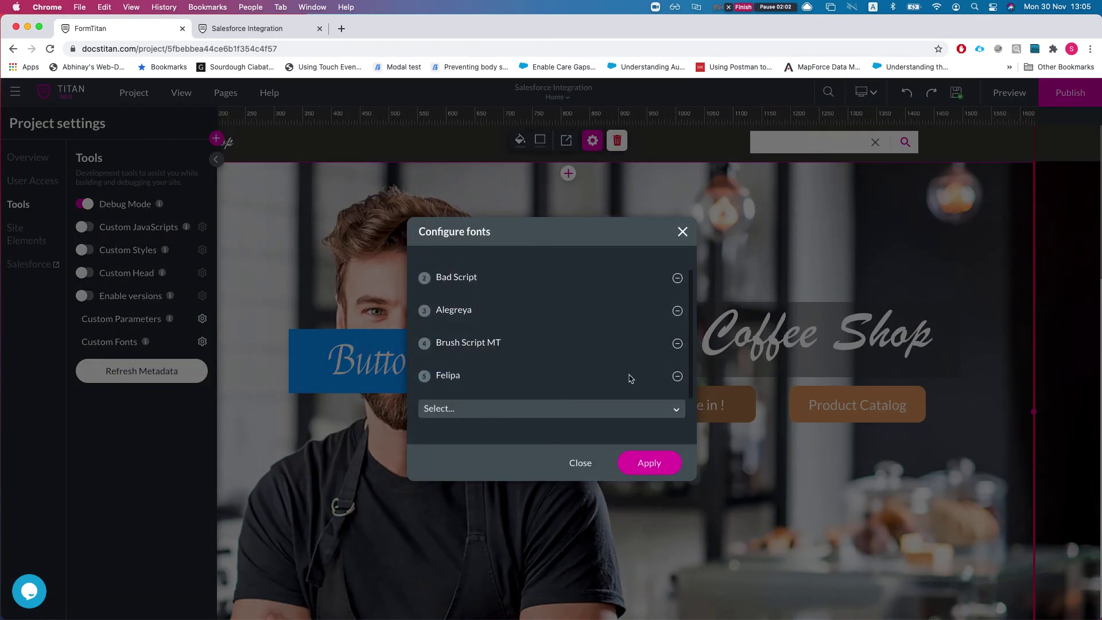
pyautogui.click(677, 376)
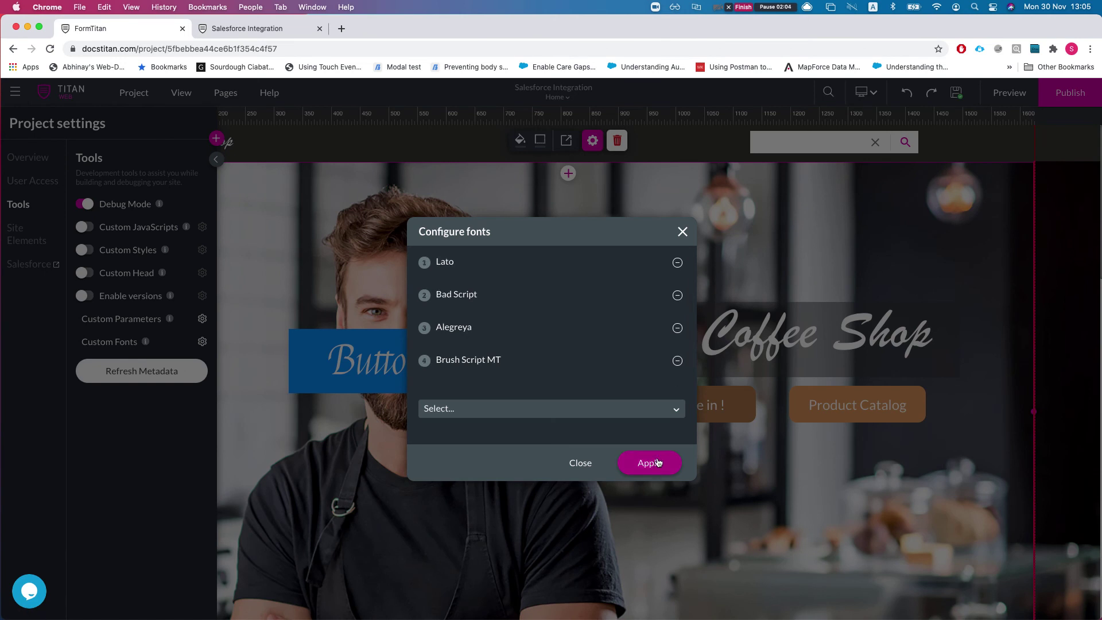
pyautogui.click(652, 462)
# - Republish the coffee shop site and launch the live page in a new tab
pyautogui.click(1095, 102)
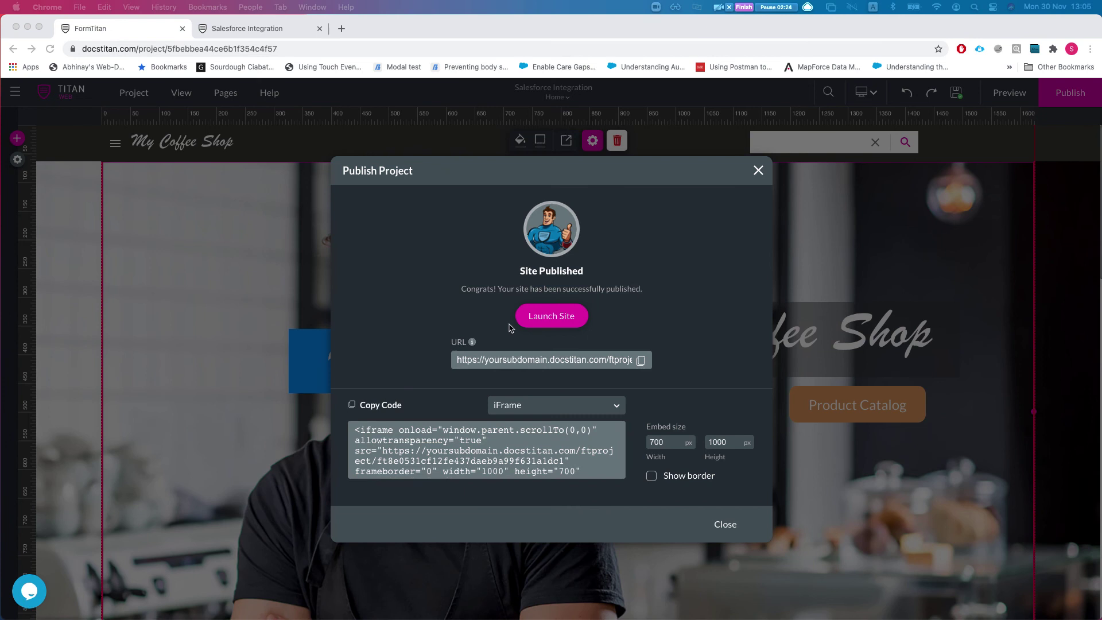
pyautogui.click(546, 320)
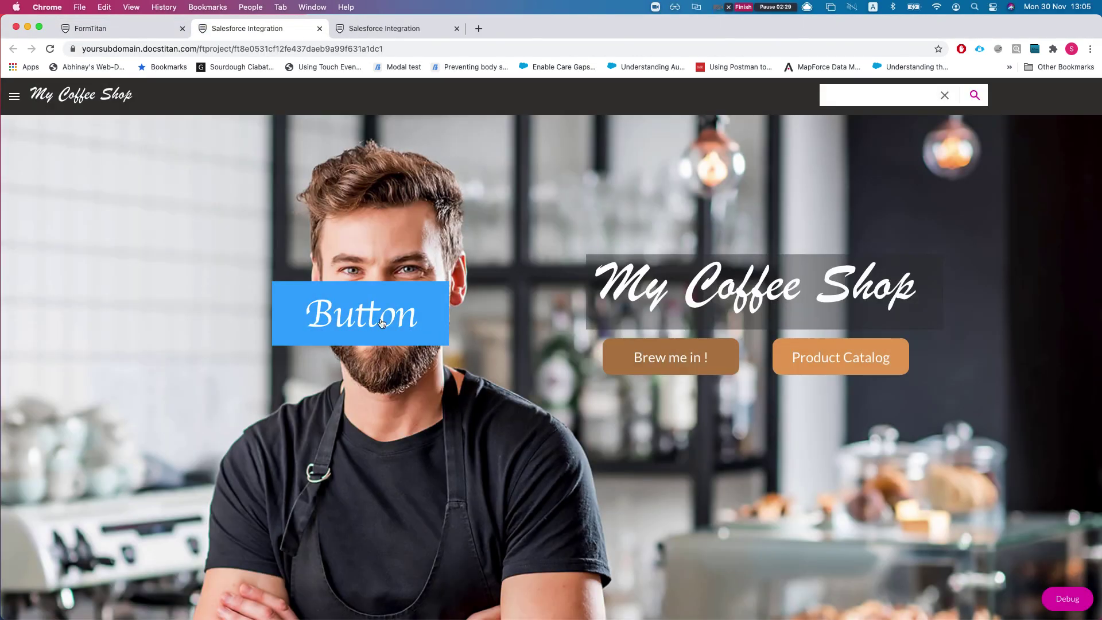
pyautogui.click(382, 324)
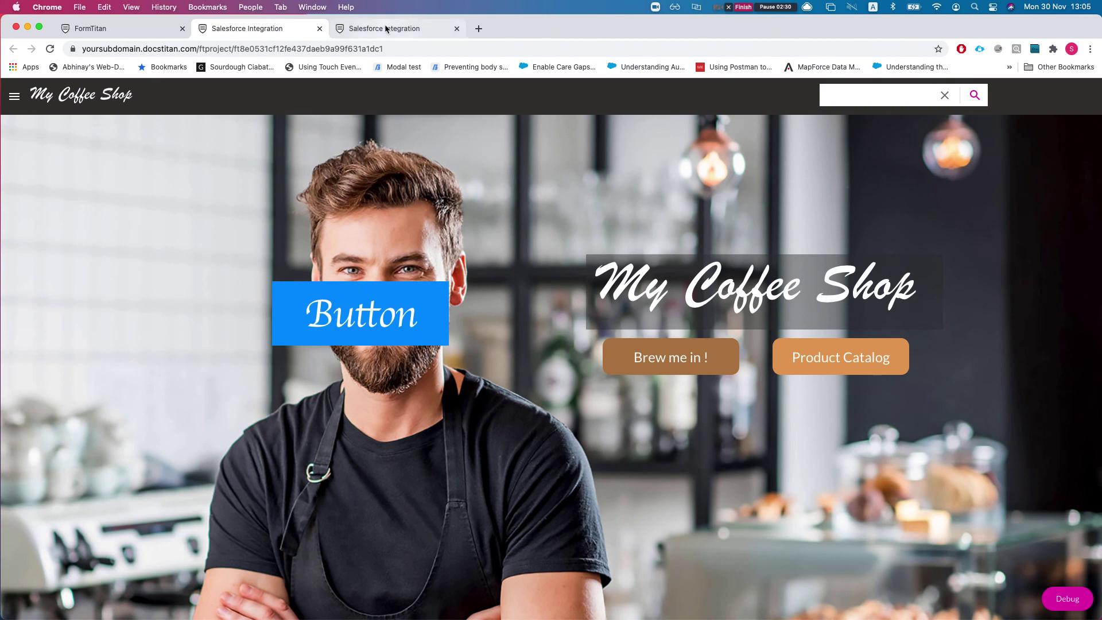
pyautogui.click(276, 31)
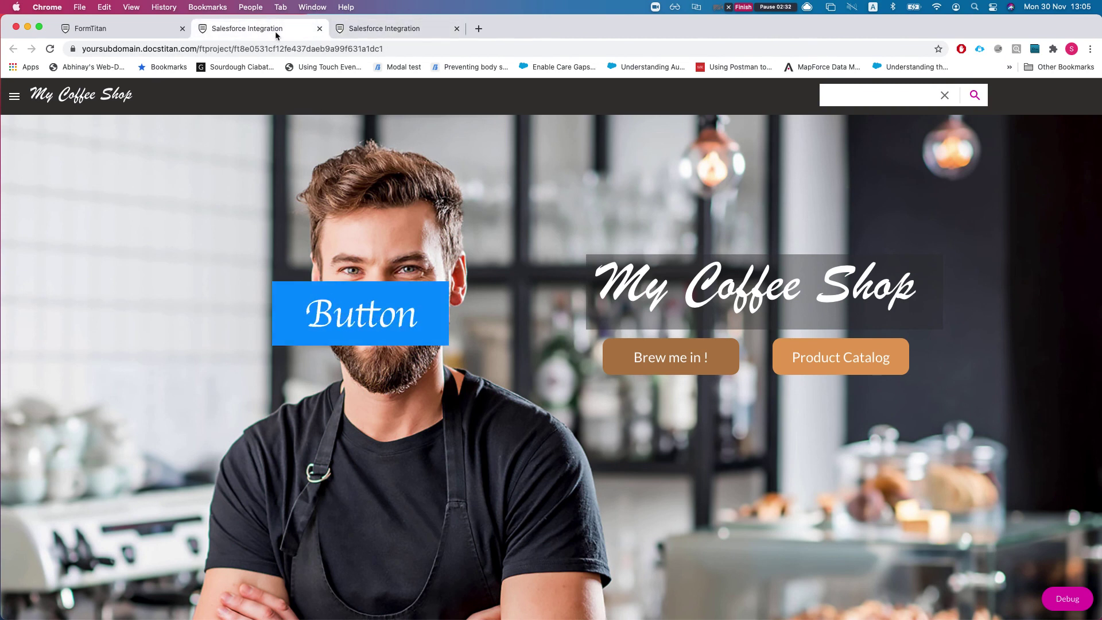
pyautogui.rightClick(356, 322)
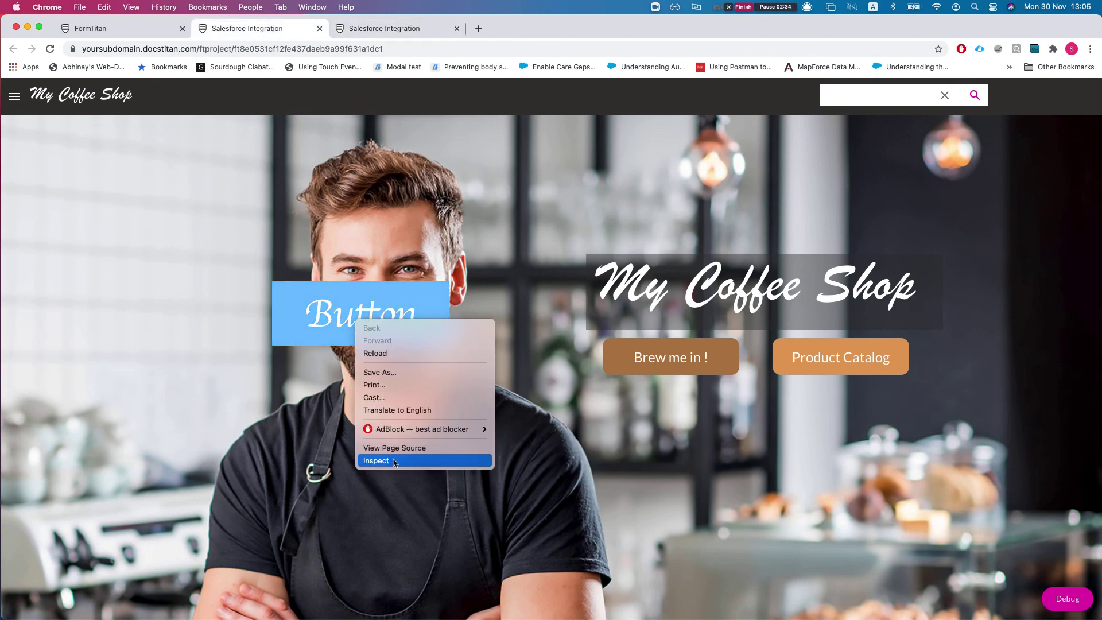
pyautogui.click(422, 460)
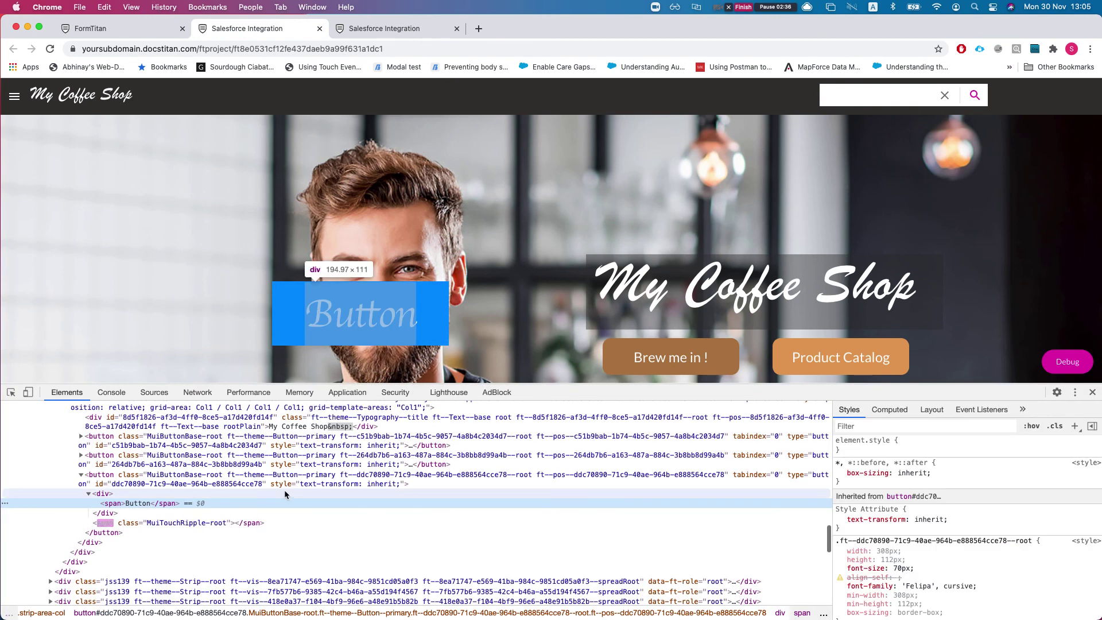
pyautogui.click(924, 422)
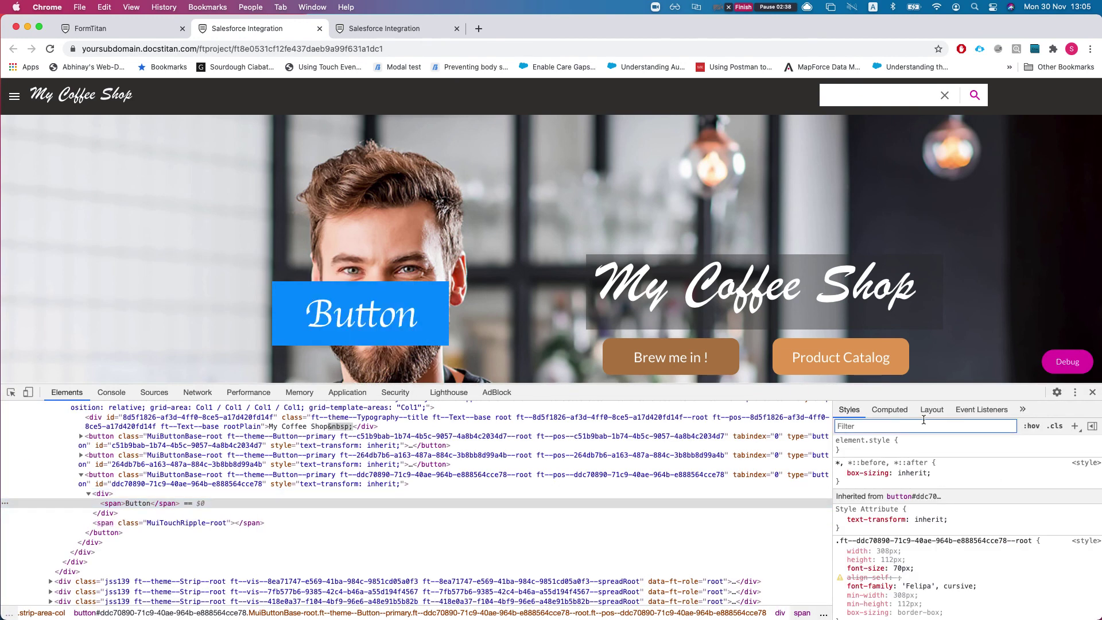
pyautogui.write('font')
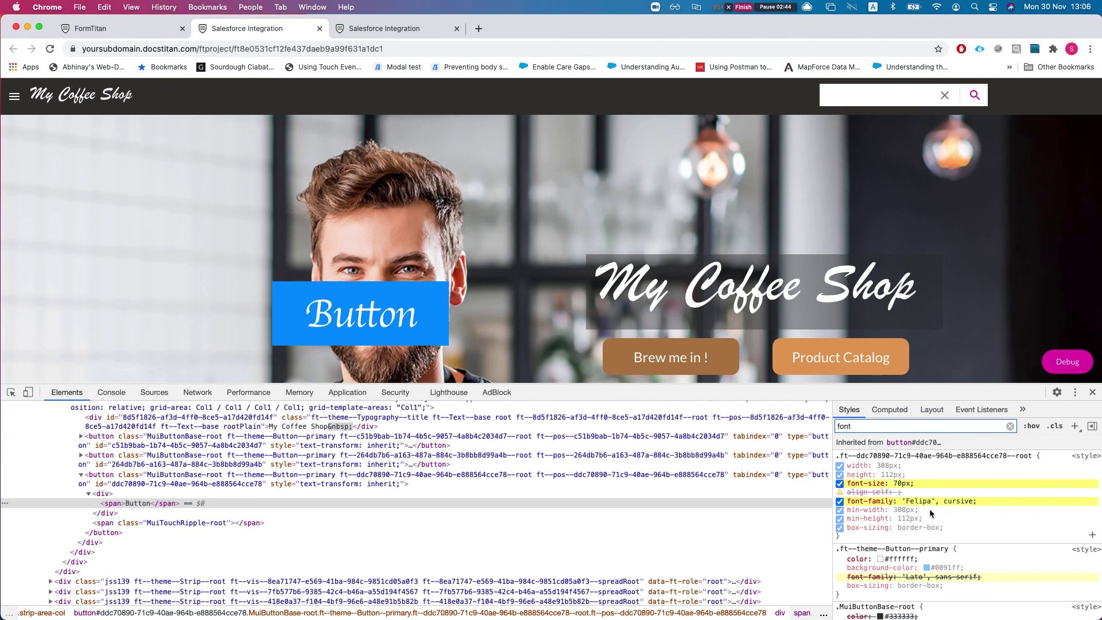
pyautogui.moveTo(944, 503); pyautogui.dragTo(965, 503)
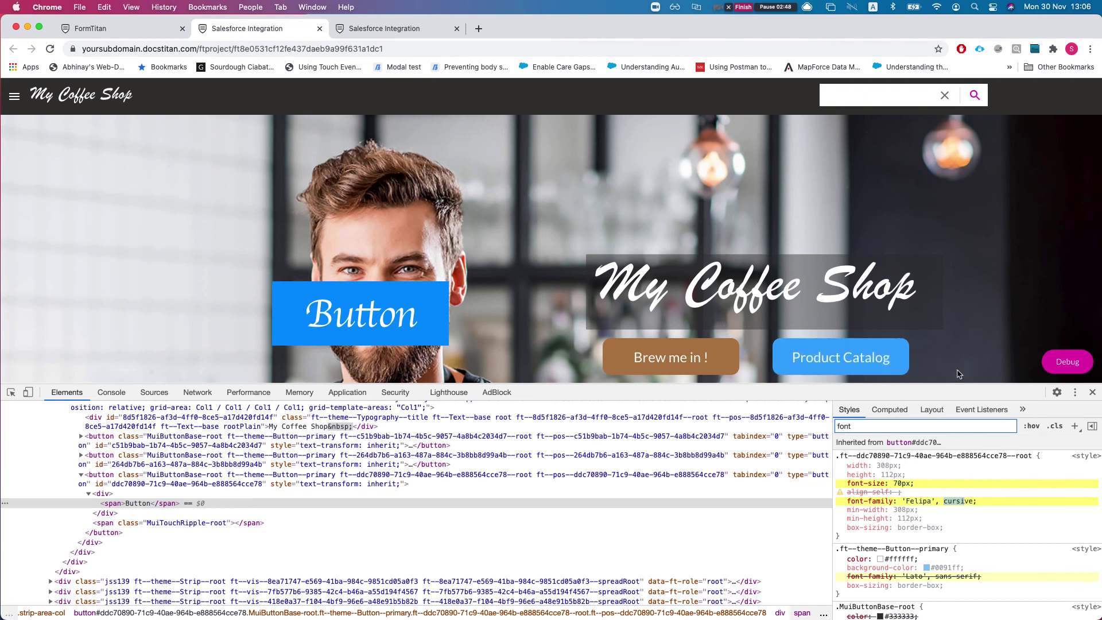
# - Return to the editor, dismiss the publish confirmation, and select the blue Button
pyautogui.click(1093, 394)
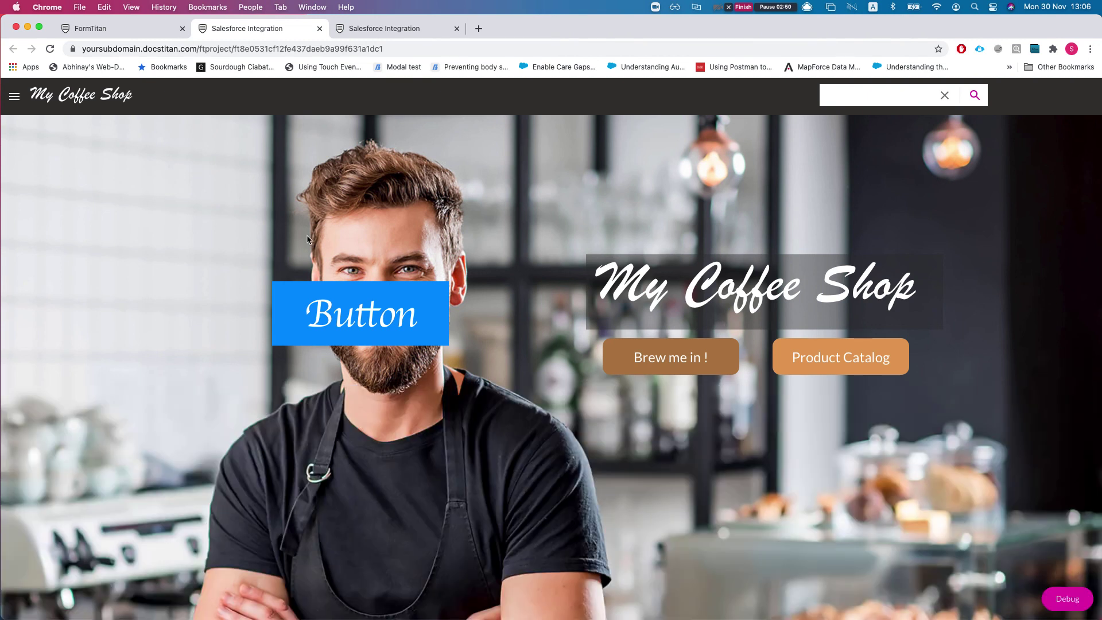
pyautogui.click(103, 24)
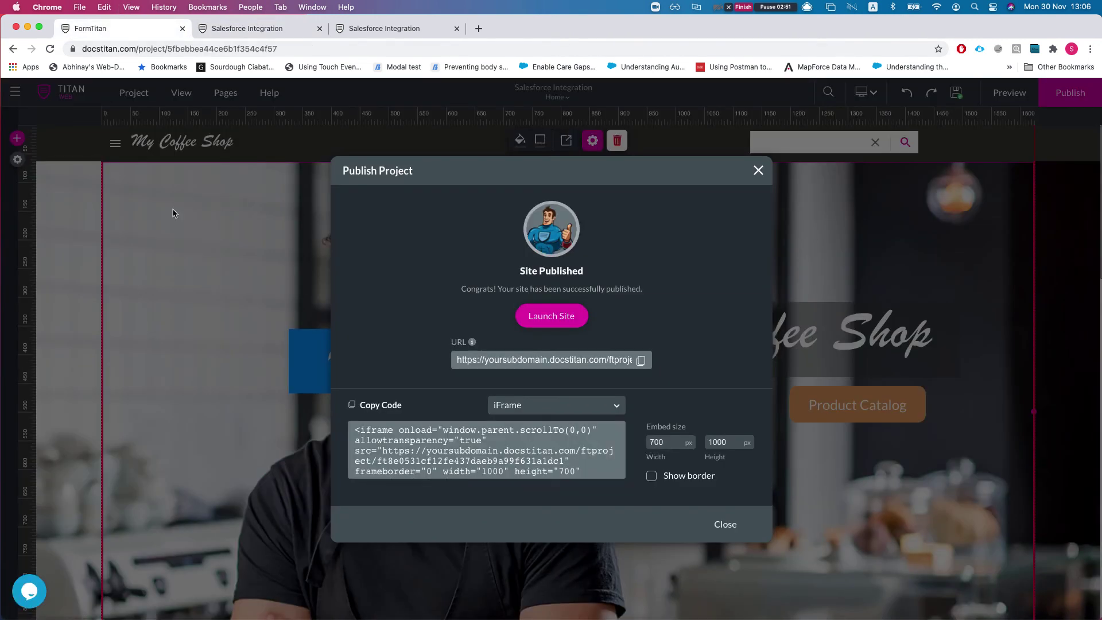
pyautogui.click(758, 170)
pyautogui.click(382, 368)
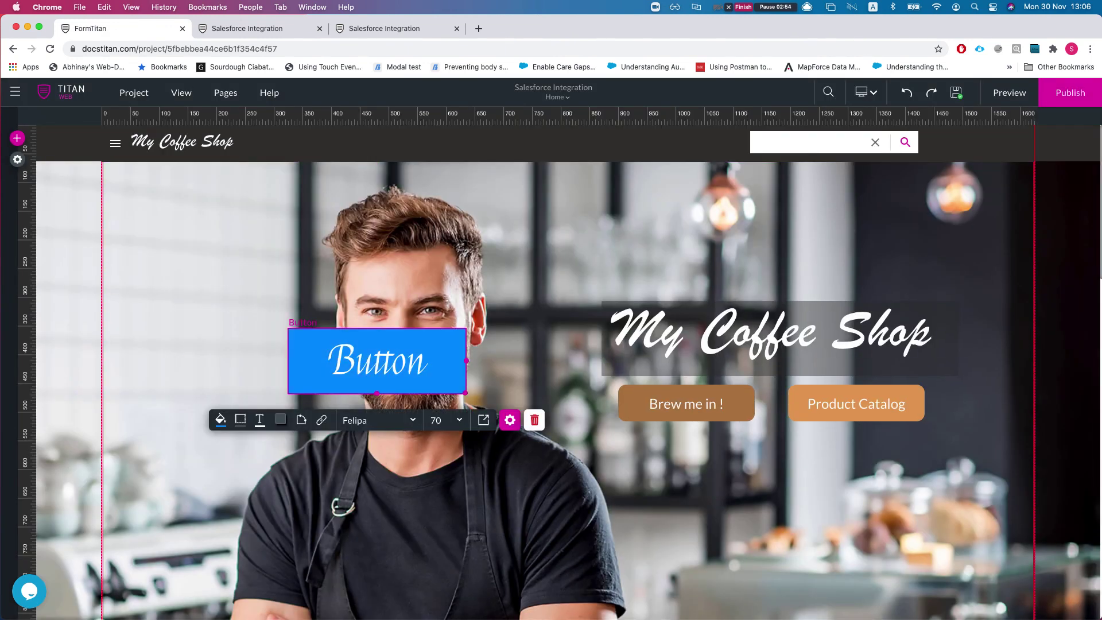
# - Open the Custom Fonts configuration from Project settings Tools to confirm Felipa is gone
pyautogui.click(17, 159)
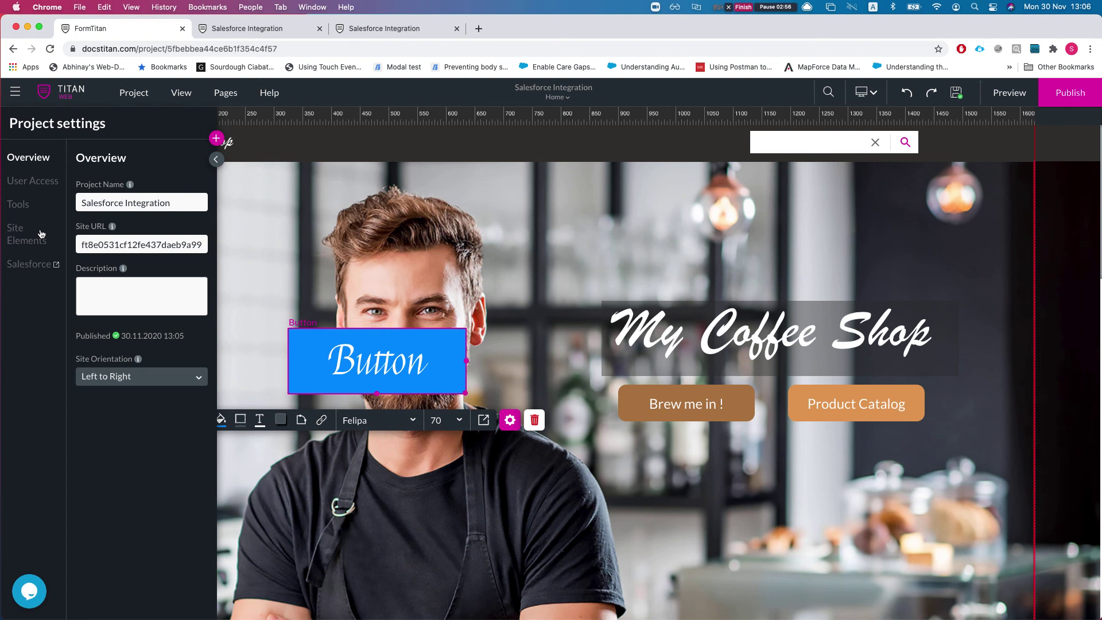
pyautogui.click(25, 208)
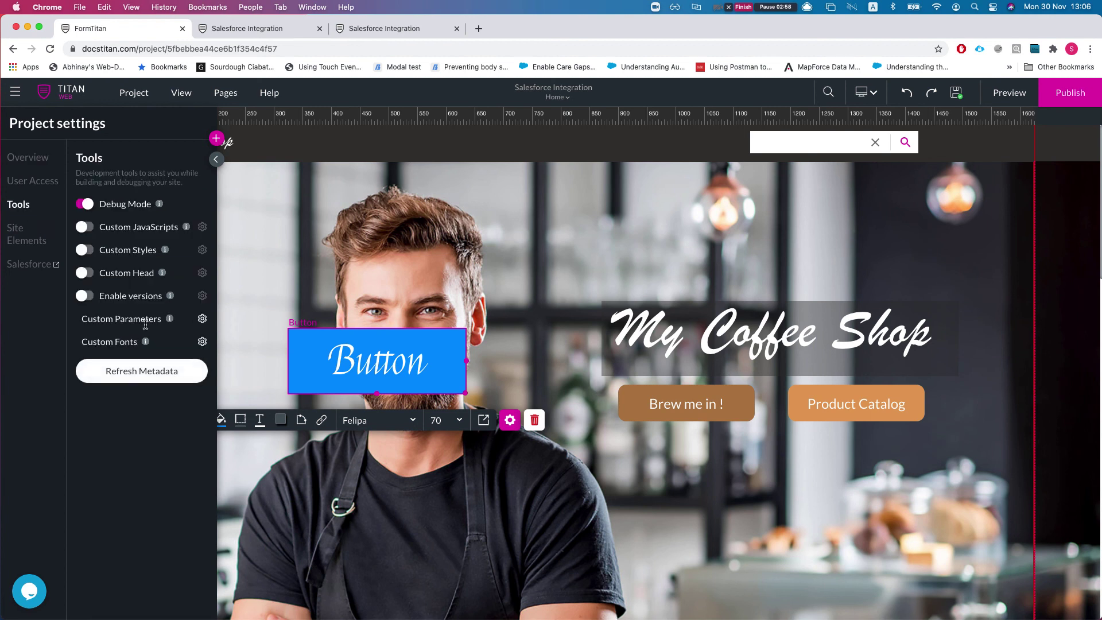
pyautogui.click(202, 342)
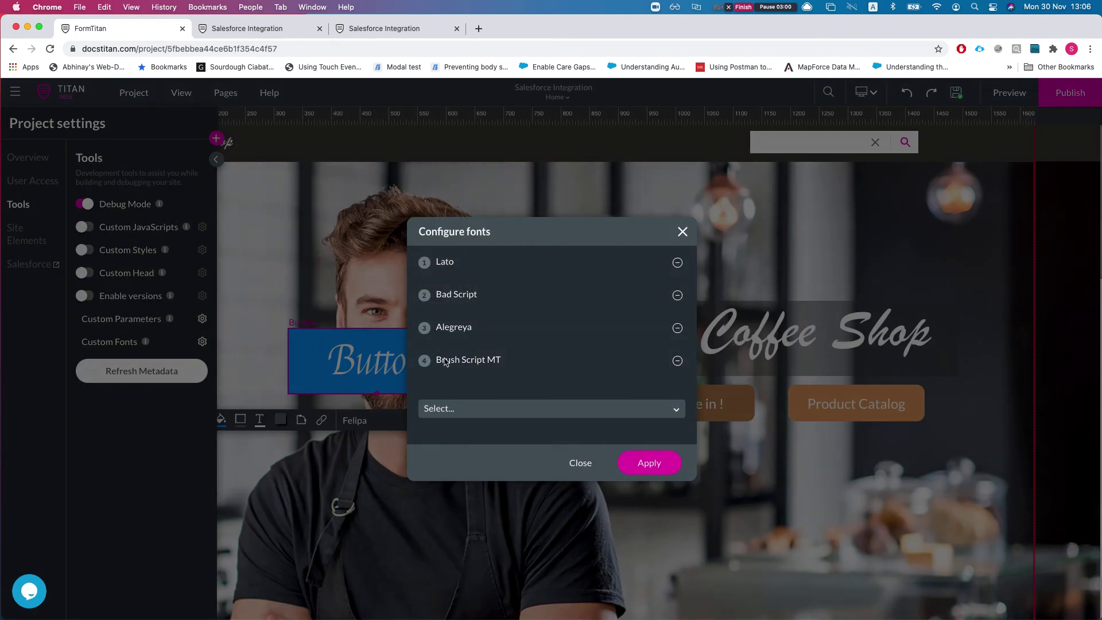